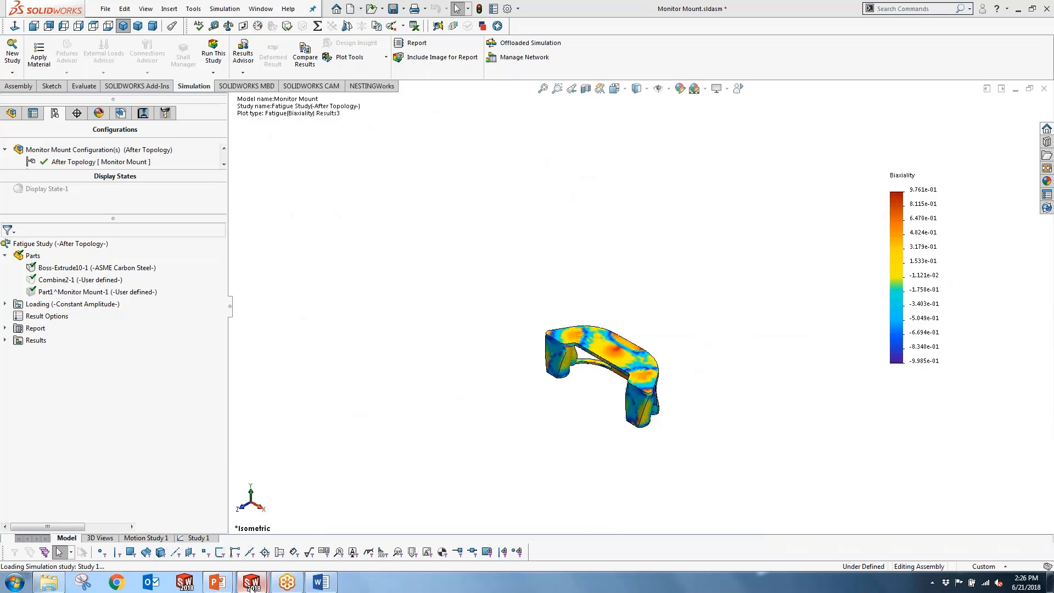
Switch to the Roof_crush1 assembly, widen its feature tree and view the roof, supports and drop weight
mouse_move(251, 582)
click(322, 530)
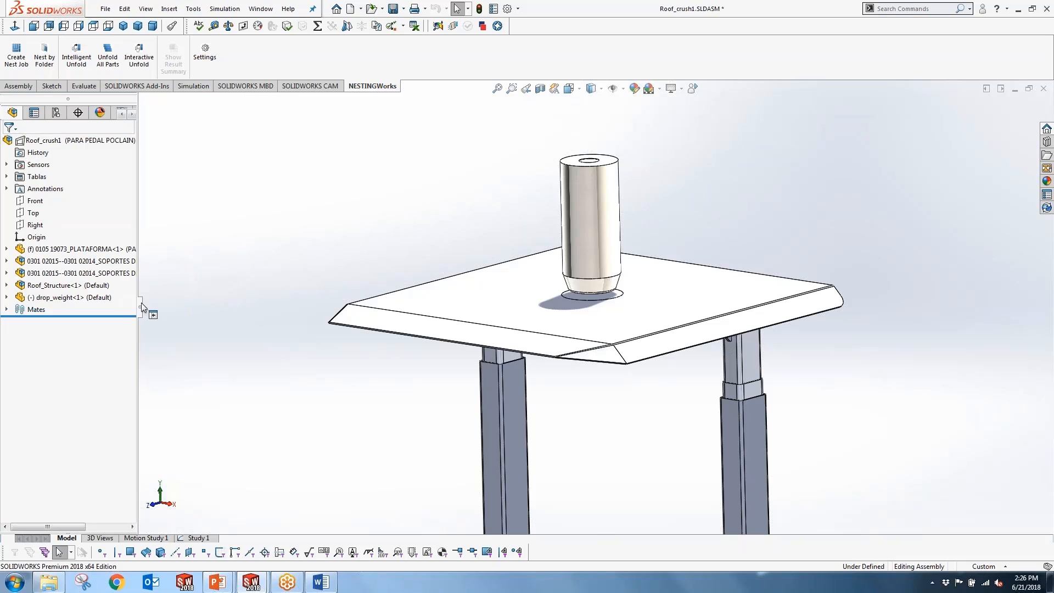
drag(139, 305, 192, 312)
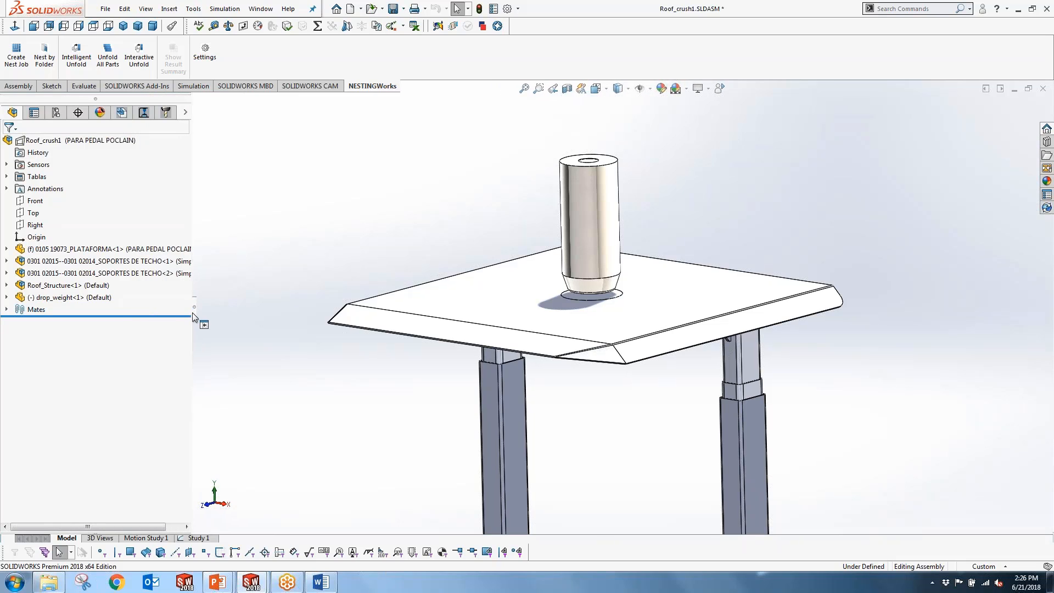
scroll(623, 305, up, 3)
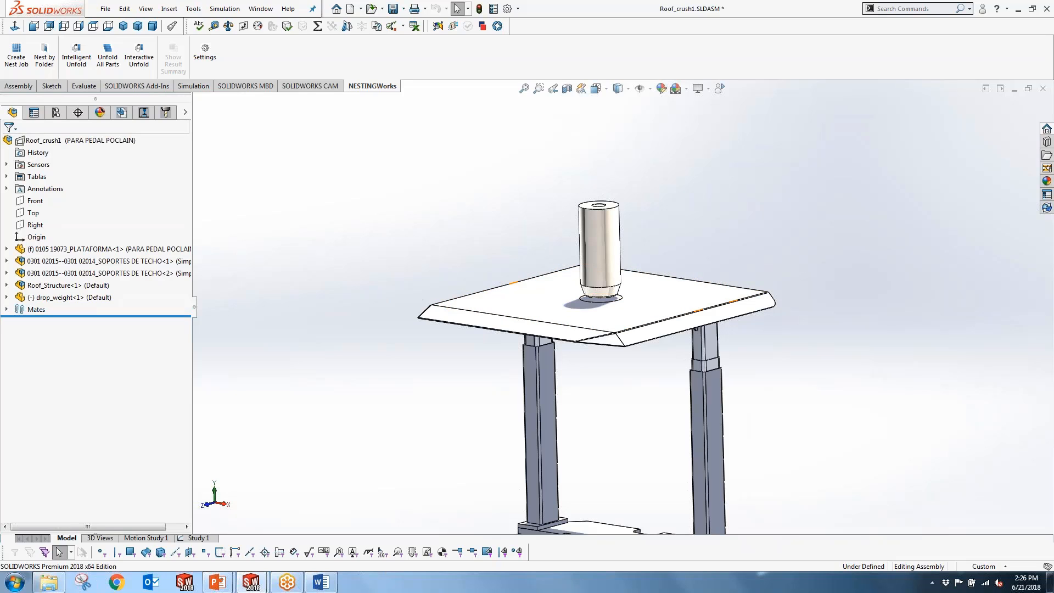
middle_drag(590, 395, 590, 373)
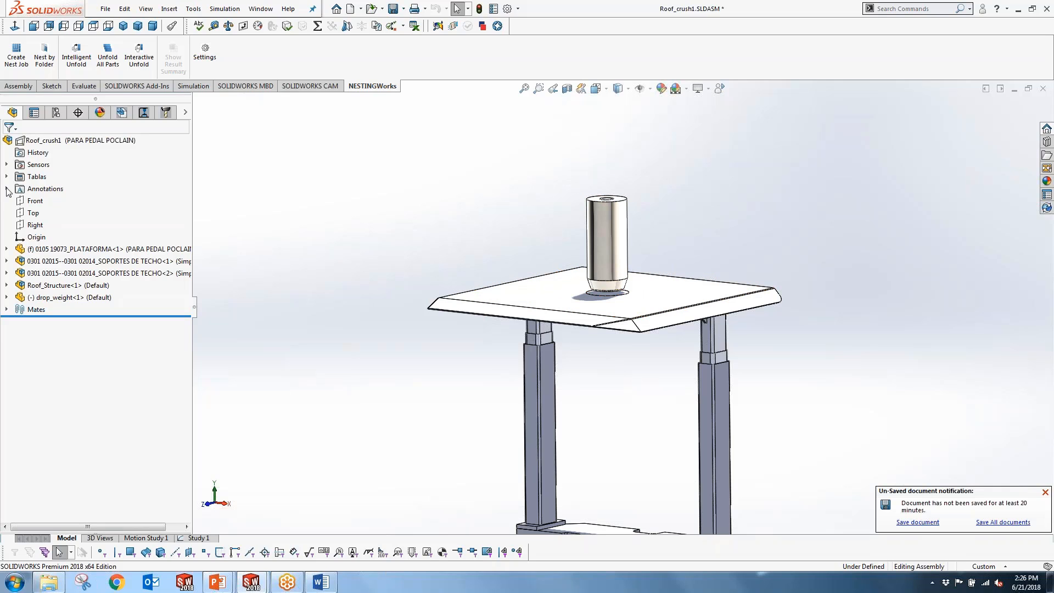
Open Study 1 of the roof crush assembly and review its parts, connections, fixtures, loads, mesh and results
click(192, 538)
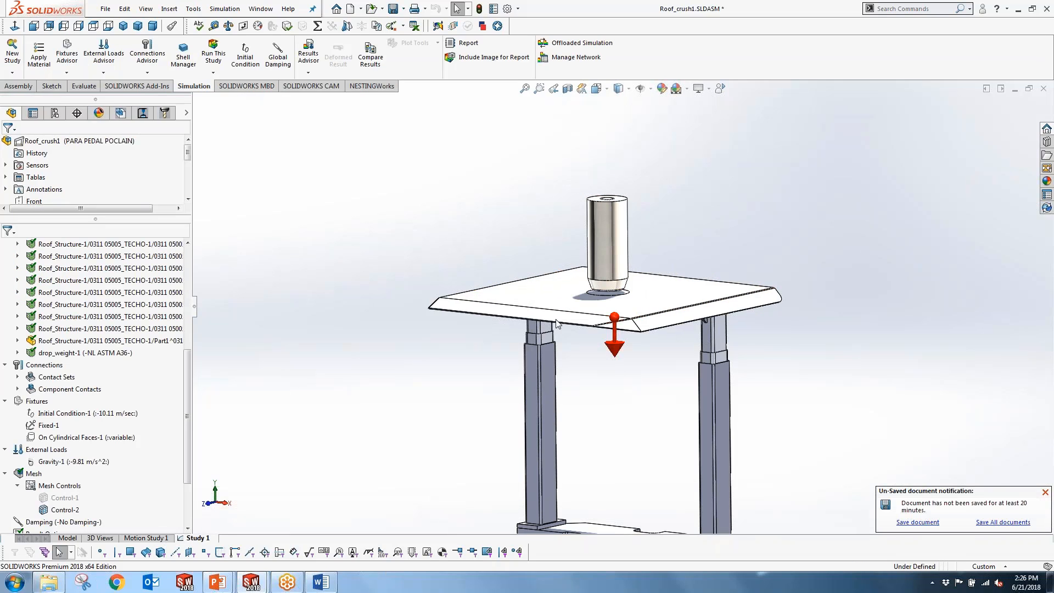
drag(189, 380, 231, 314)
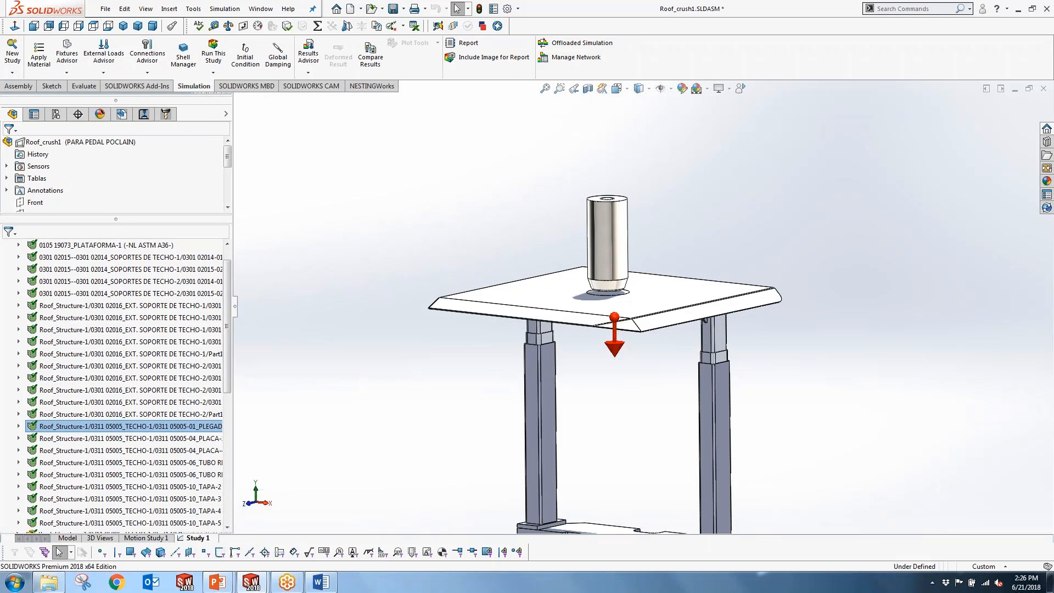
scroll(227, 305, up, 1)
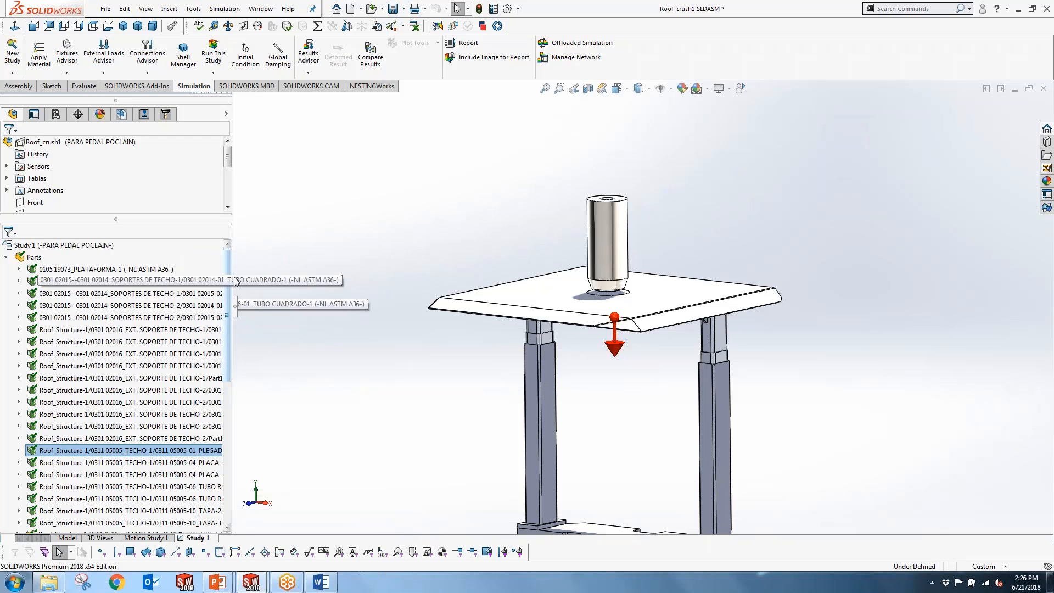
scroll(228, 281, down, 1)
scroll(228, 281, down, 2)
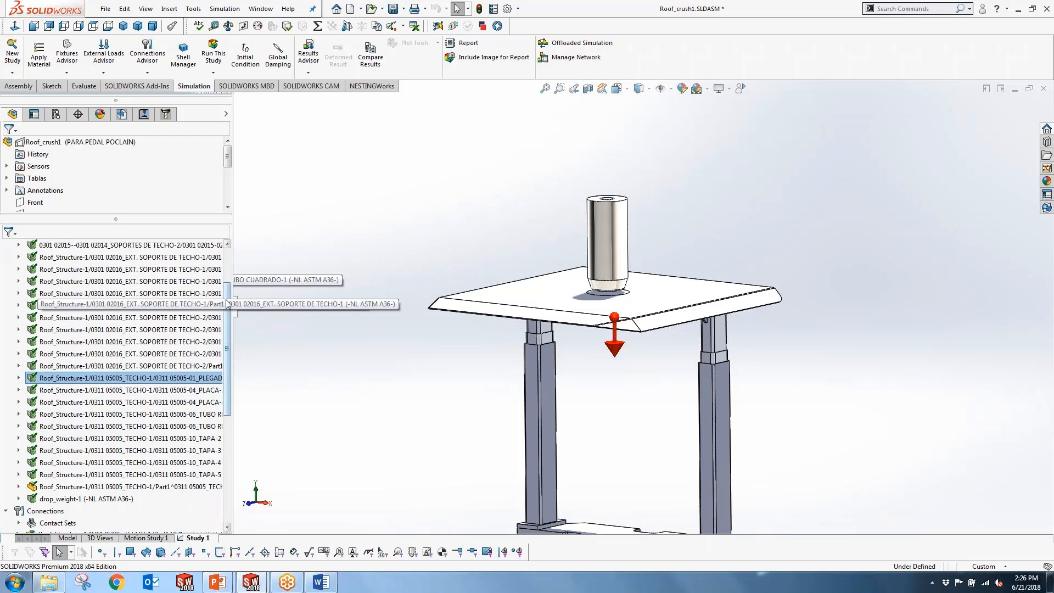
scroll(229, 355, down, 4)
scroll(228, 356, down, 4)
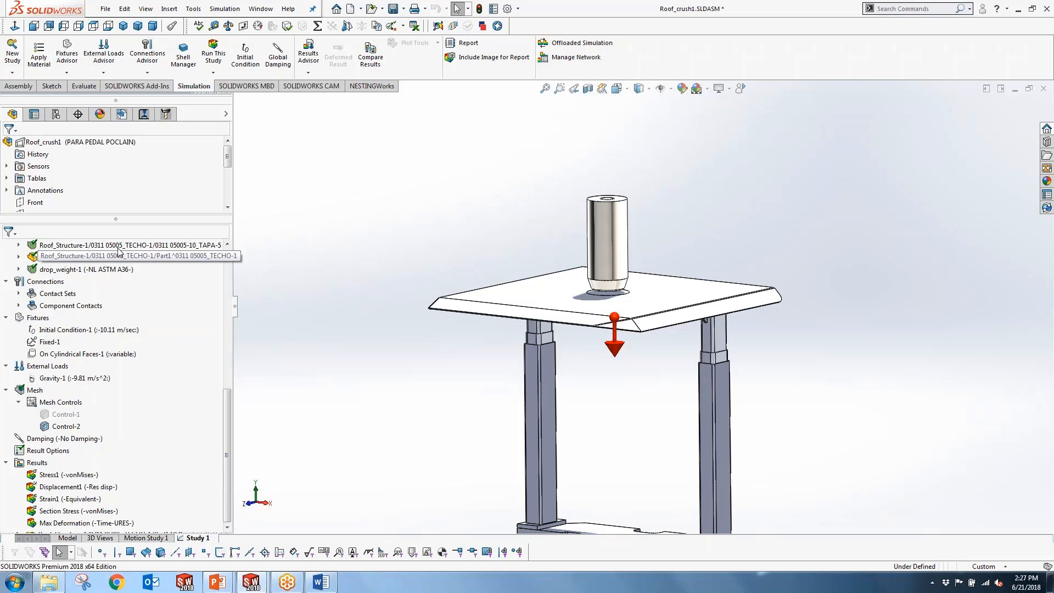
Display the study's Stress1 von Mises plot, followed by the Displacement1 resultant displacement plot
click(55, 475)
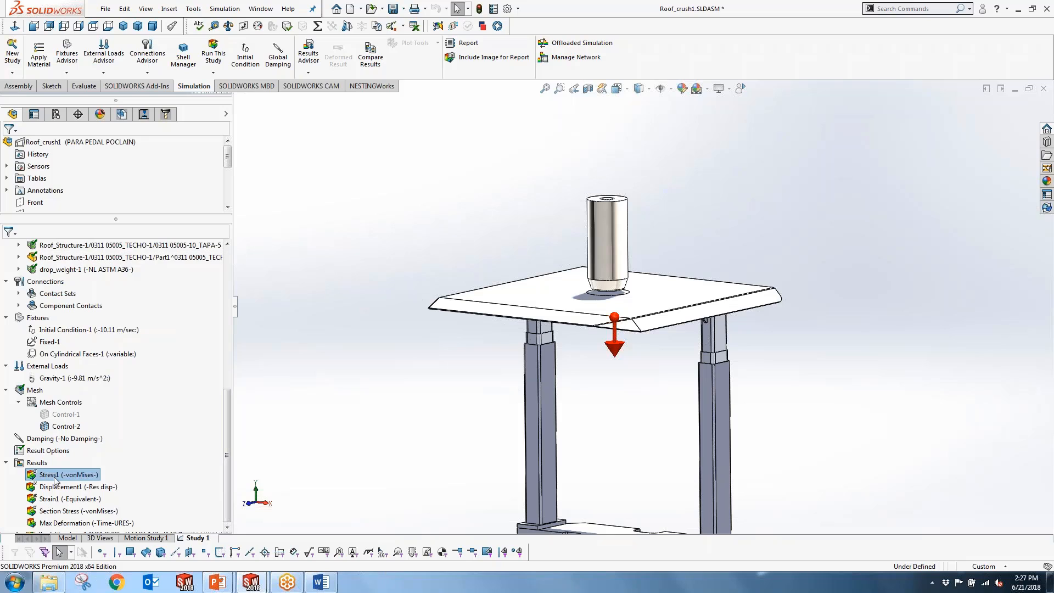
double_click(55, 476)
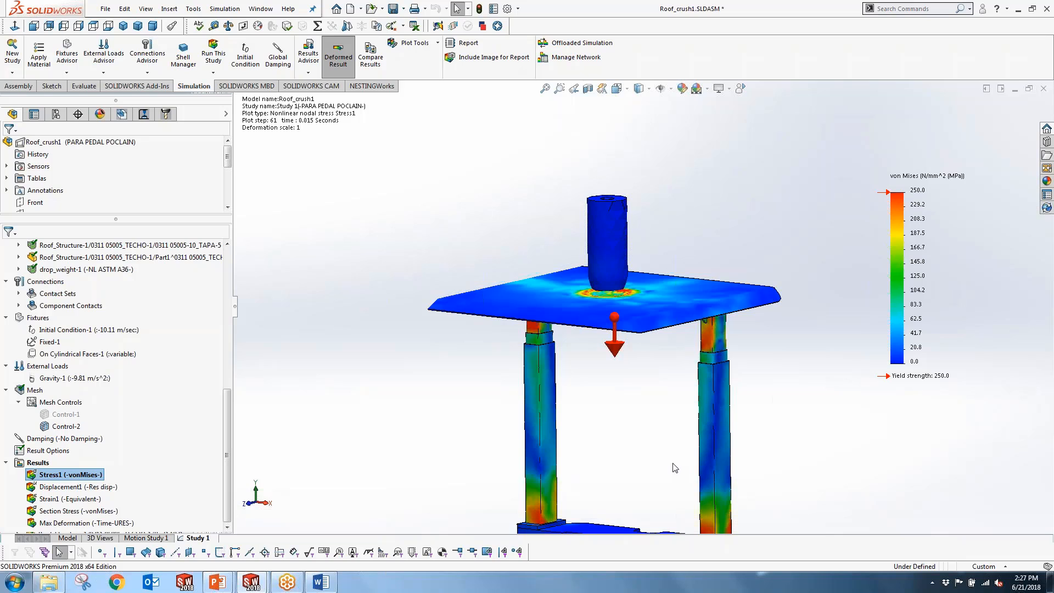
scroll(641, 291, up, 2)
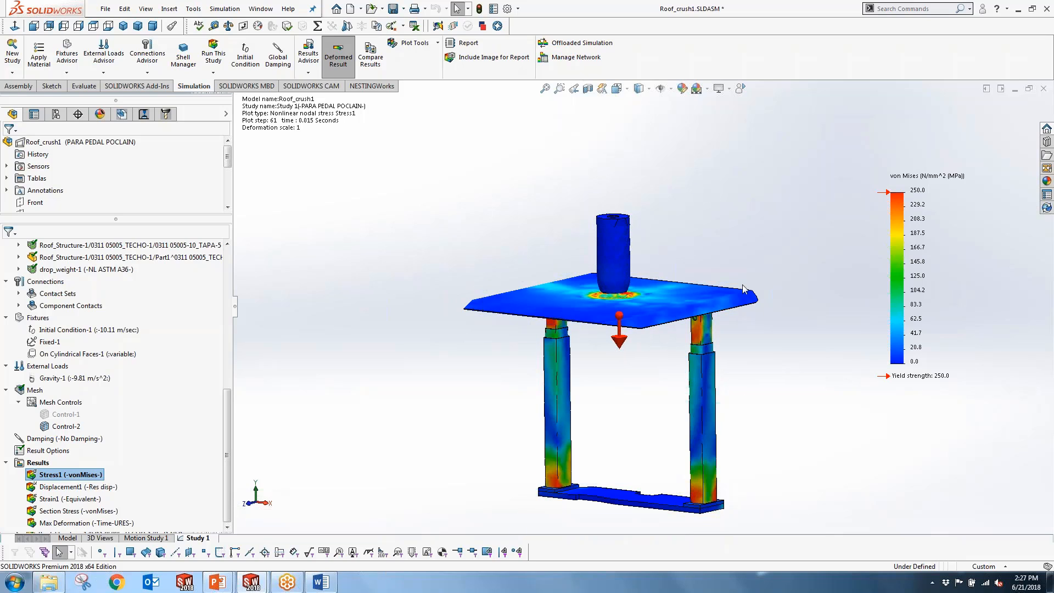
double_click(81, 487)
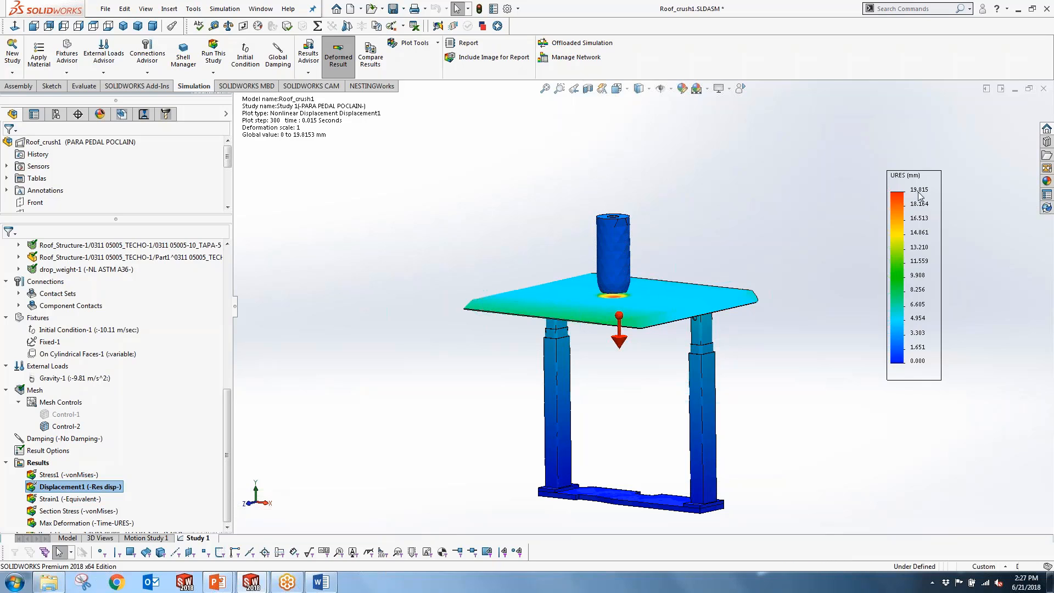
Display the Section Stress plot in the front view, fitted to the window
double_click(77, 510)
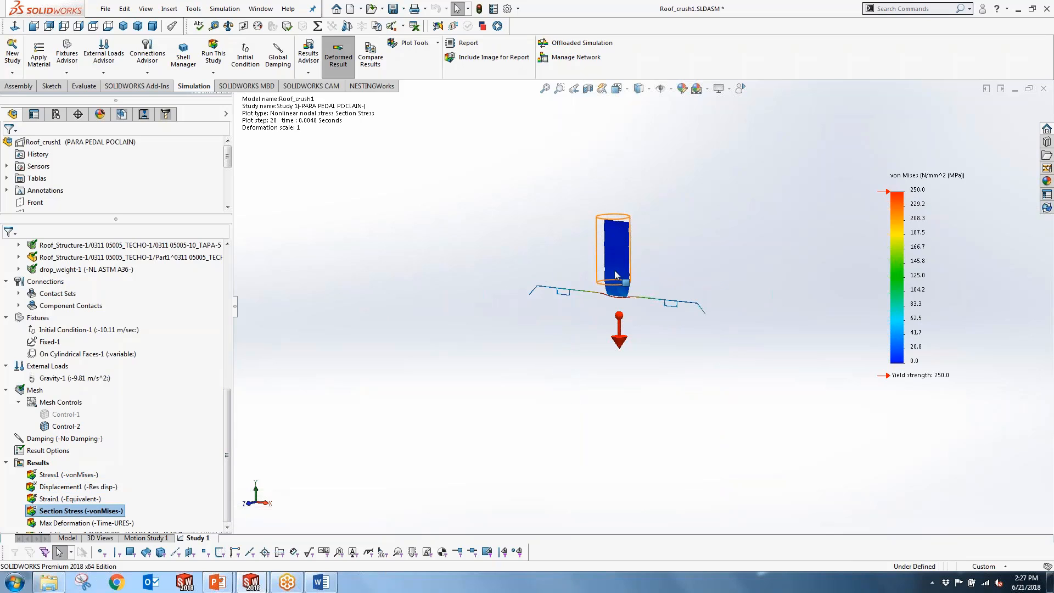
key(space)
click(537, 454)
key(space)
click(565, 485)
key(f)
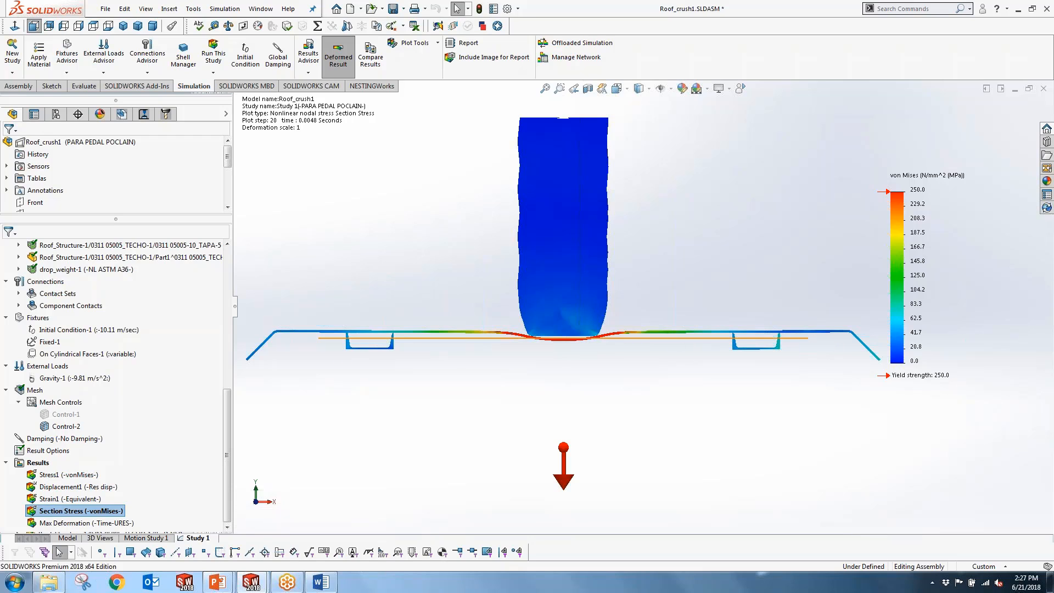
View the Max Deformation graph of displacement over time and close it
double_click(73, 523)
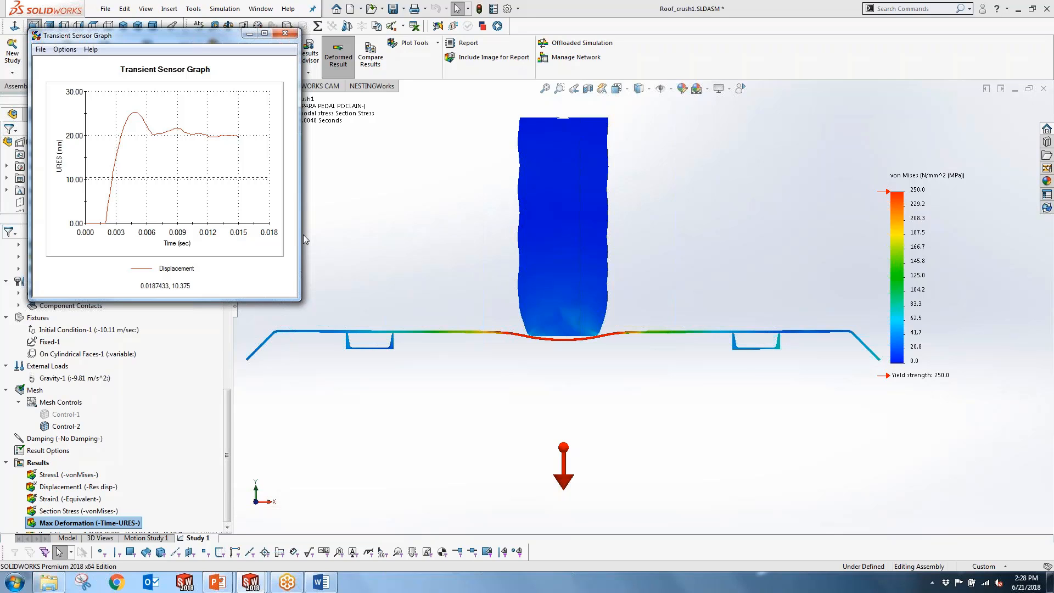
click(285, 34)
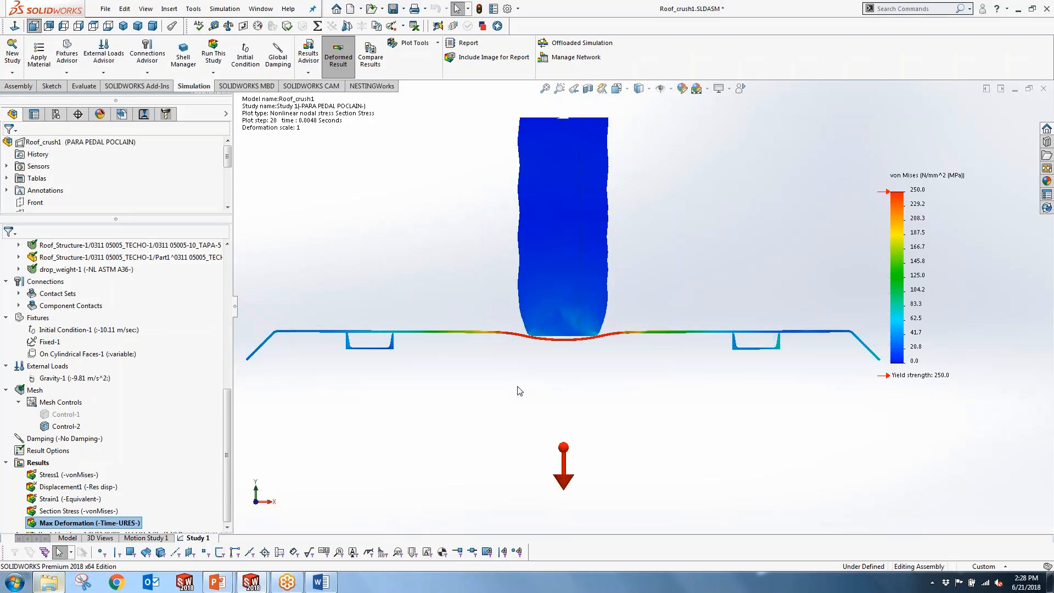
Display the Stress1 von Mises plot again with the whole assembly in trimetric view
double_click(63, 474)
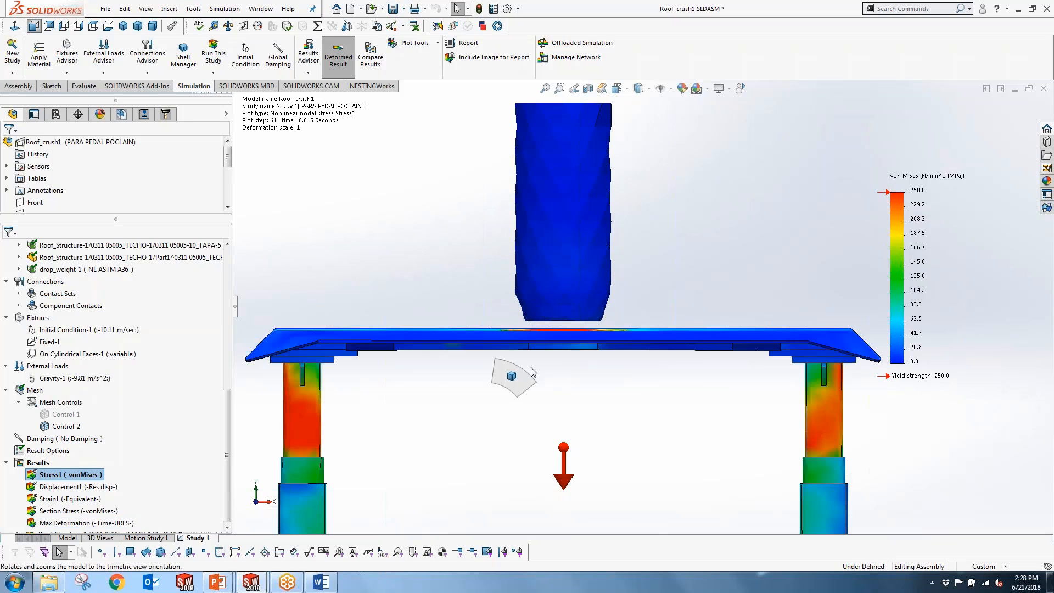
click(533, 372)
scroll(495, 264, down, 3)
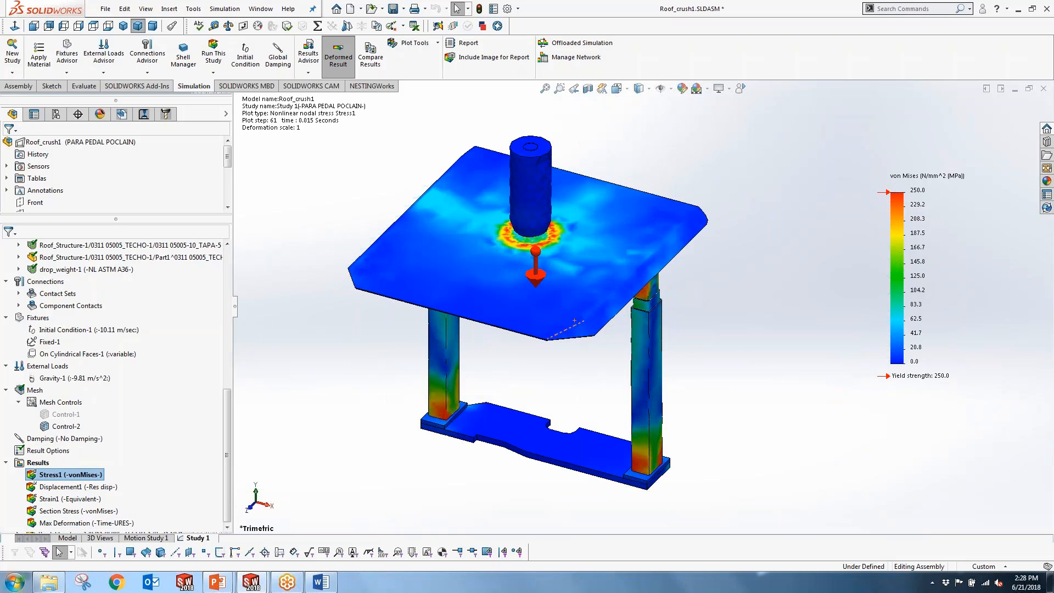
Play the animation Roof_crush1-Study 1-Displacement.avi from the Roof_Crush_Test folder and close the player
mouse_move(46, 586)
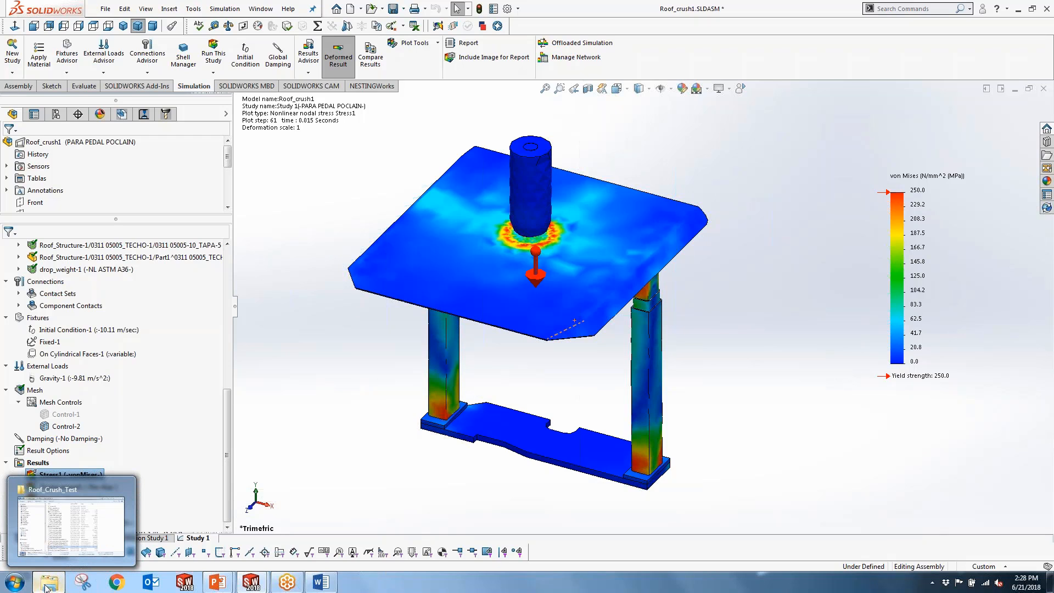
click(46, 586)
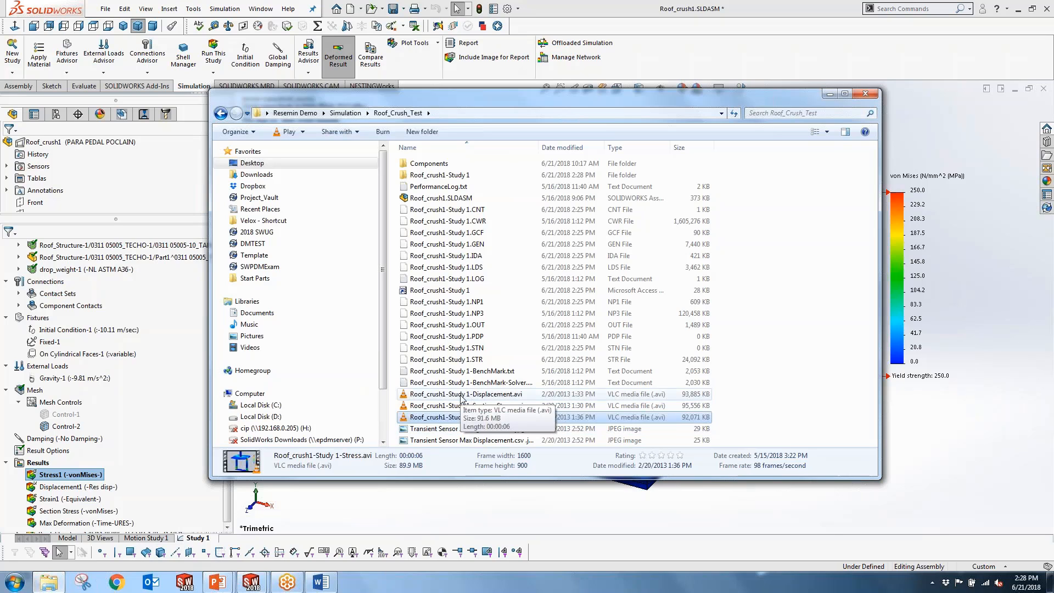
click(461, 394)
double_click(461, 395)
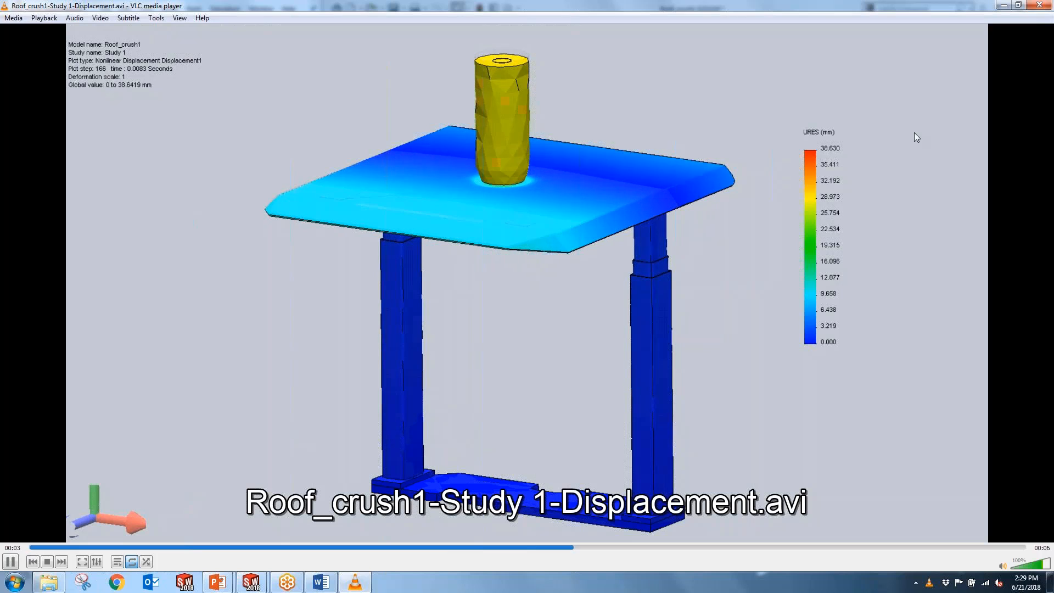
click(1045, 5)
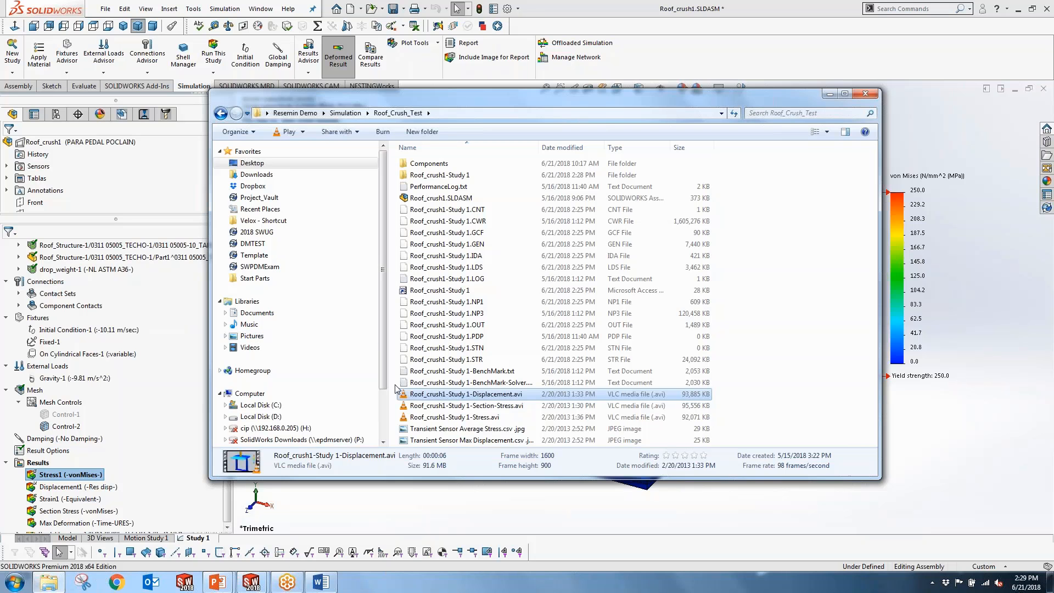
Play the animation Roof_crush1-Study 1-Section-Stress.avi and close the player
double_click(453, 405)
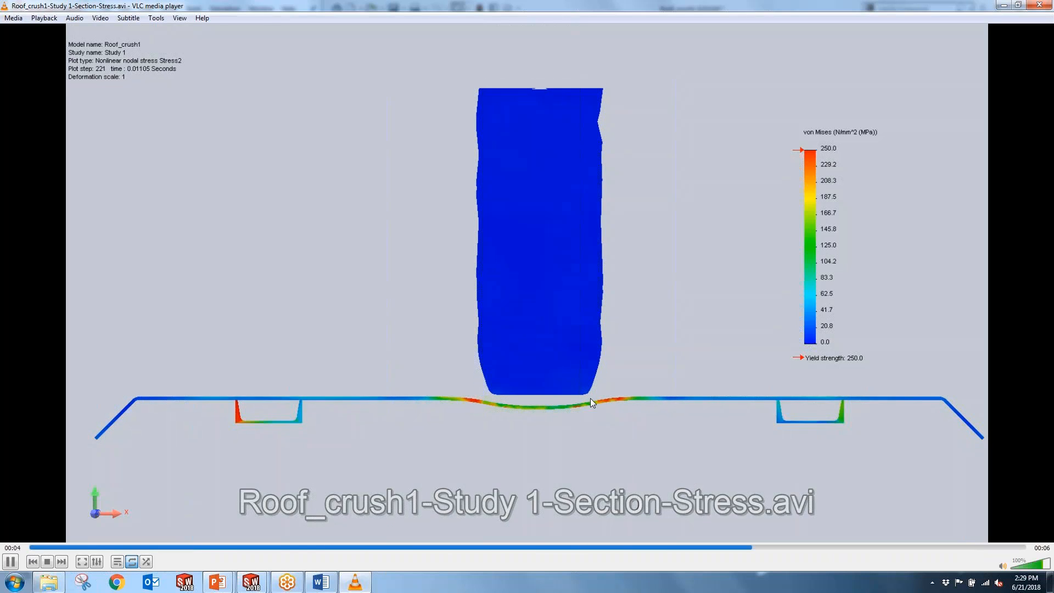
click(1039, 5)
Play the animation Roof_crush1-Study 1-Stress.avi, close the player and minimize the Roof_Crush_Test folder
click(441, 418)
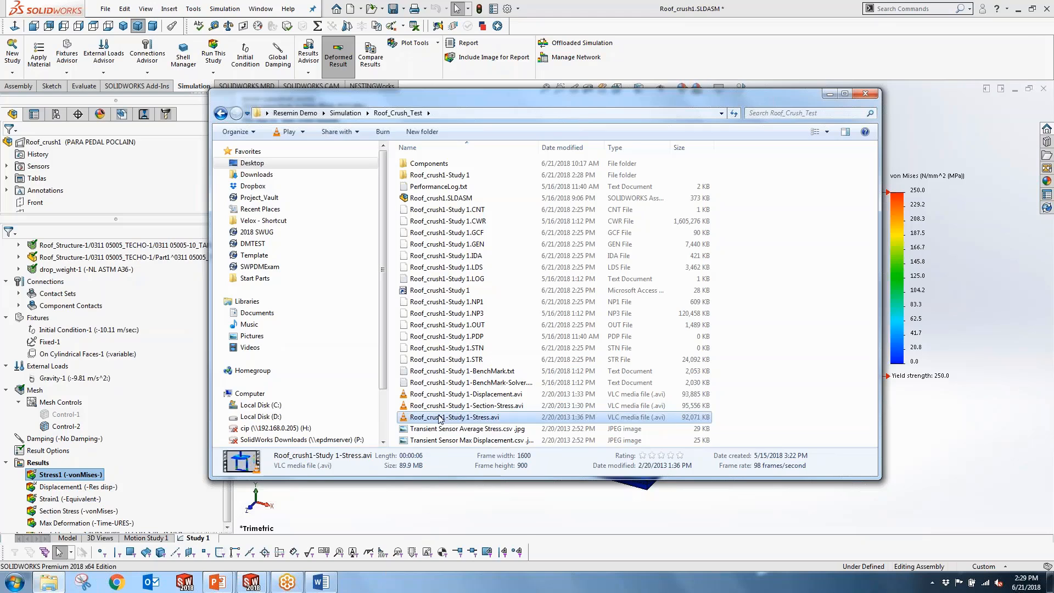
double_click(440, 418)
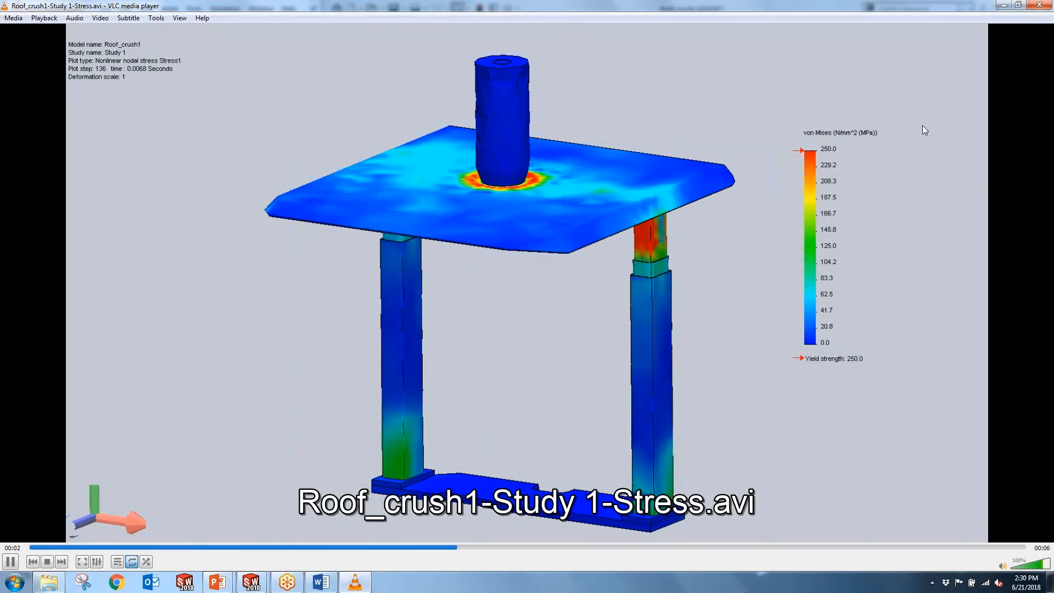
click(1045, 5)
click(830, 96)
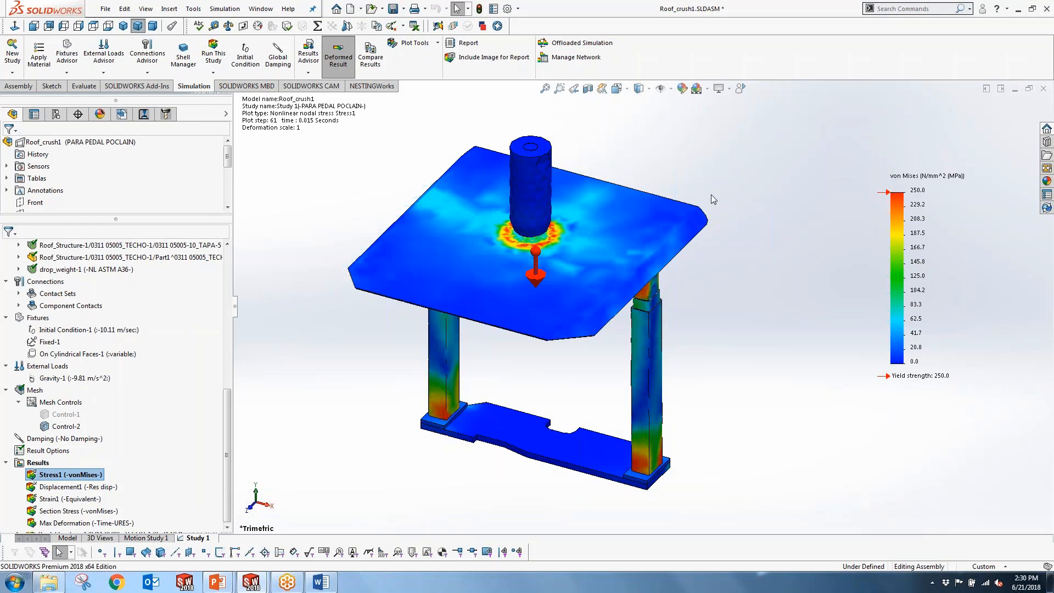
Switch from the simulation model to another open application window
key(alt+Tab)
key(alt+Tab)
key(alt+Tab)
key(alt+Tab)
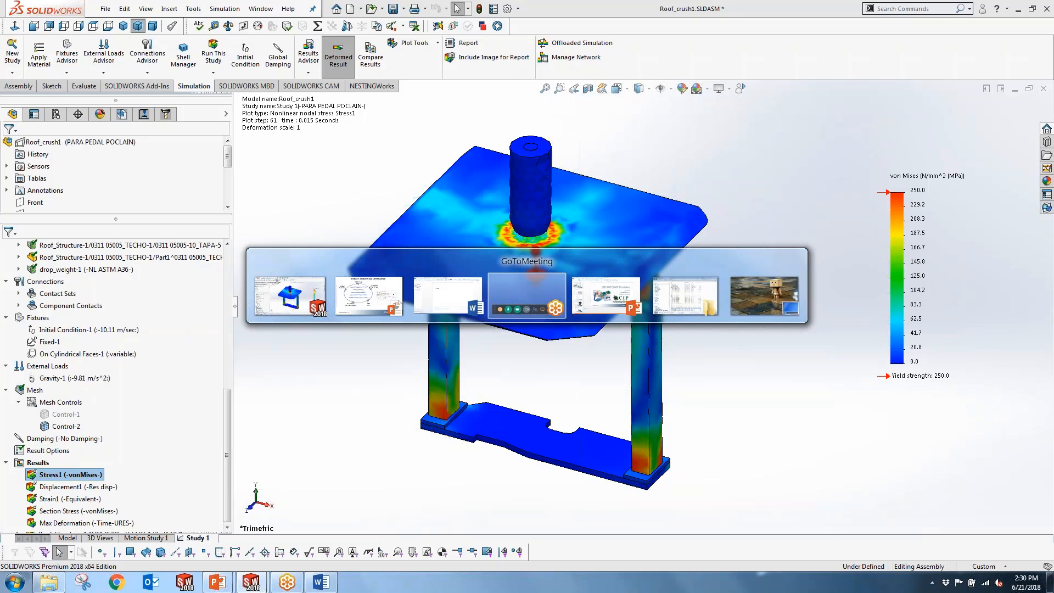